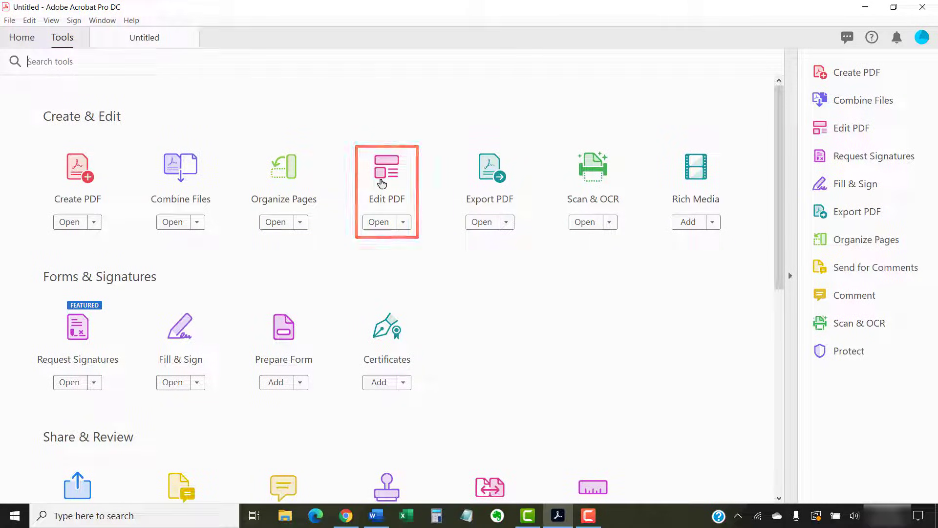
Step: Open the Add Header and Footer dialog from Edit PDF's Header & Footer menu
{"action": "left_click", "coordinate": [381, 181]}
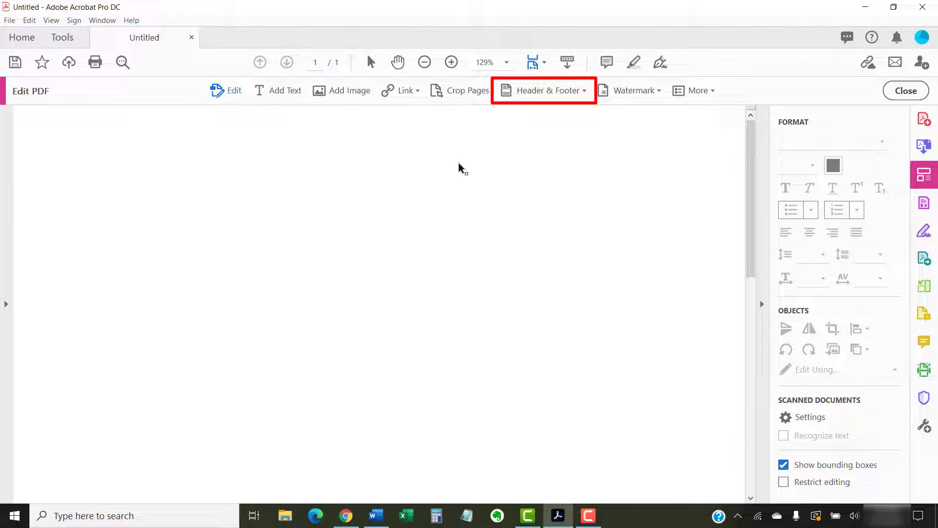
{"action": "left_click", "coordinate": [530, 93]}
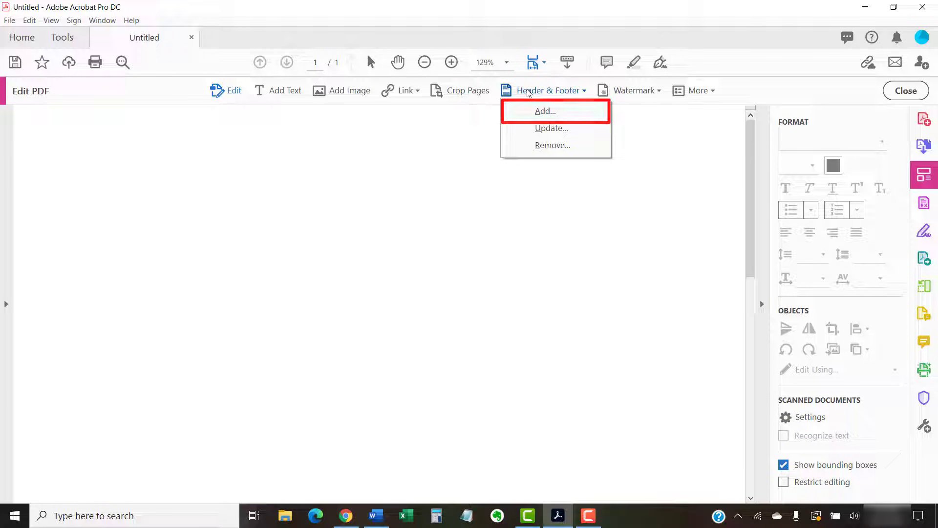
{"action": "left_click", "coordinate": [537, 112]}
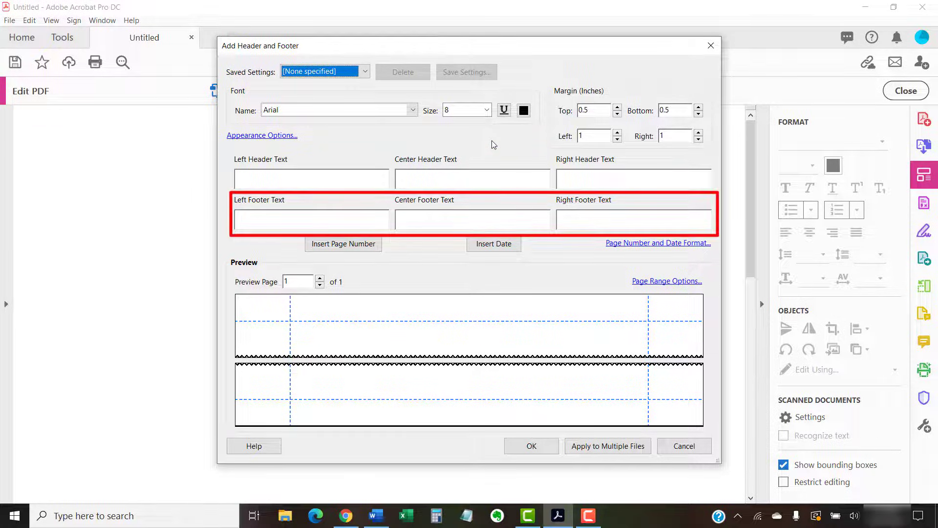
Step: Keep the Page Number Format as 1 with Start Page Number 1
{"action": "left_click", "coordinate": [480, 176]}
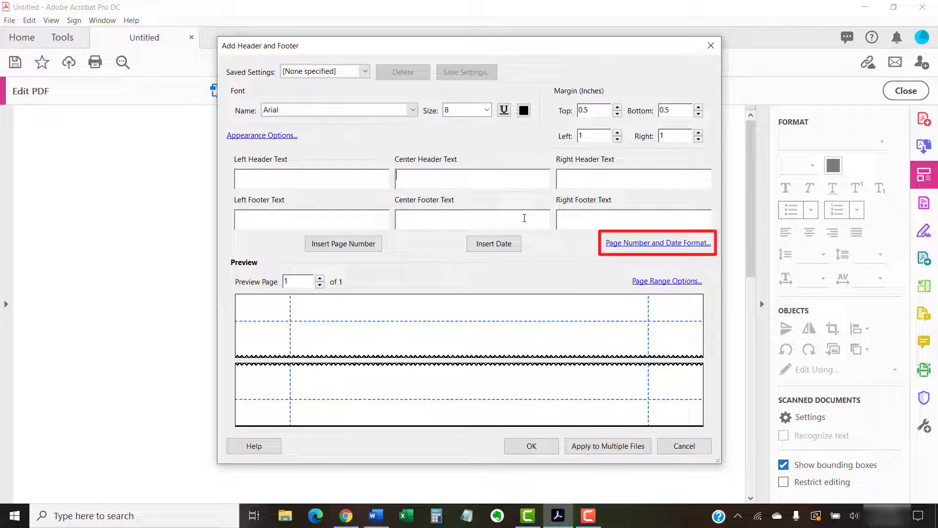
{"action": "left_click", "coordinate": [635, 246]}
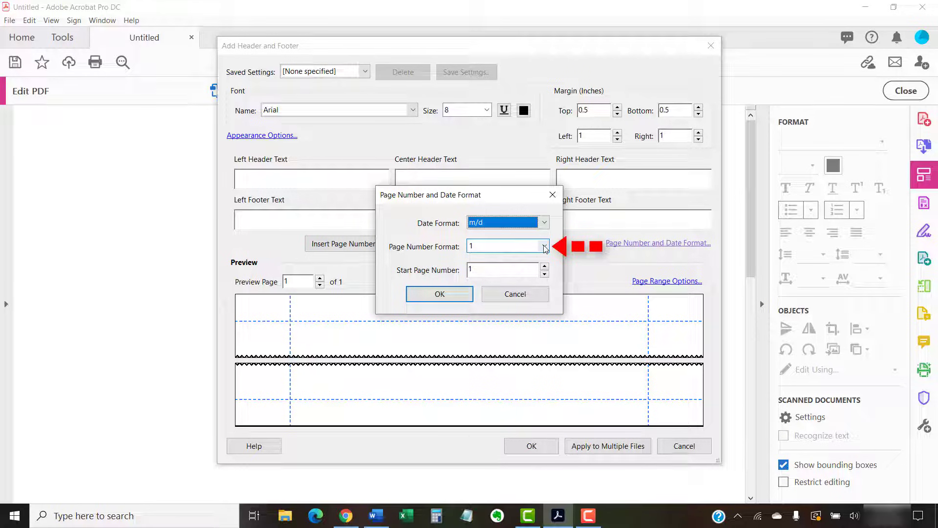
{"action": "left_click", "coordinate": [545, 246]}
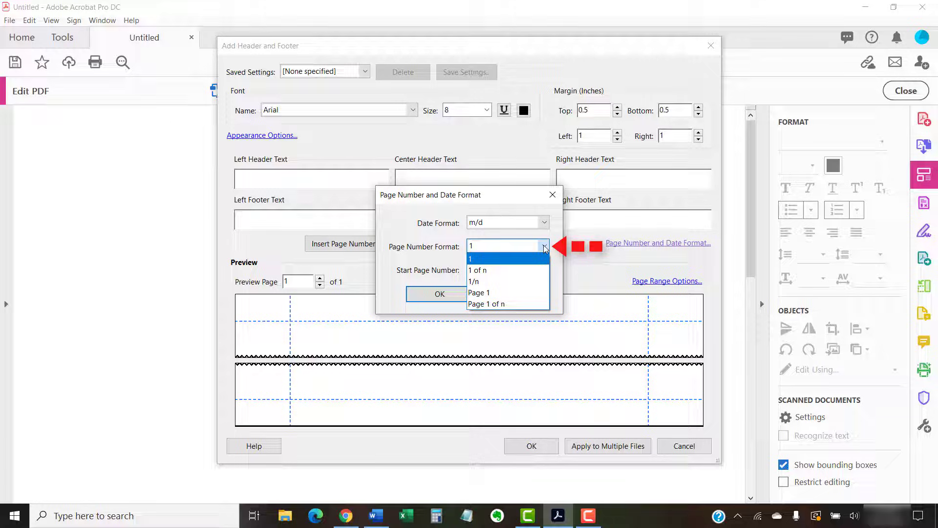
{"action": "left_click", "coordinate": [544, 247]}
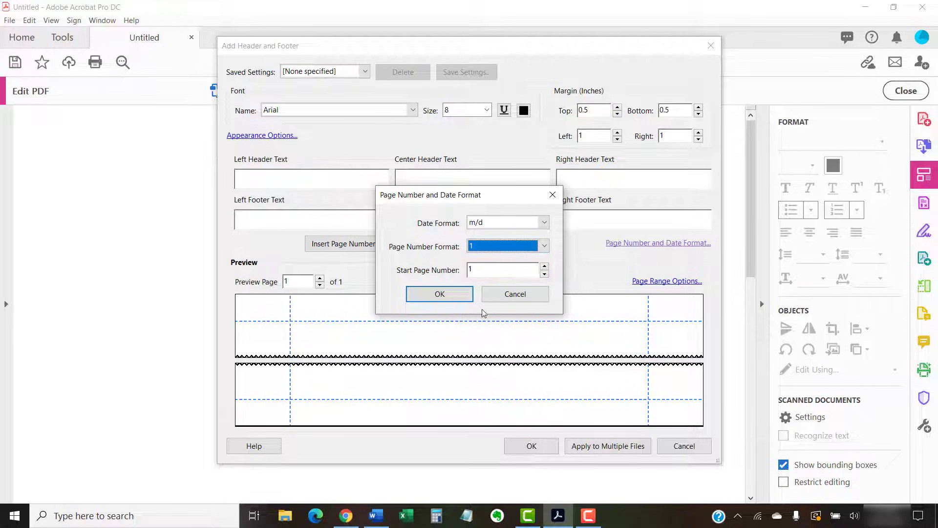
{"action": "left_click", "coordinate": [440, 296]}
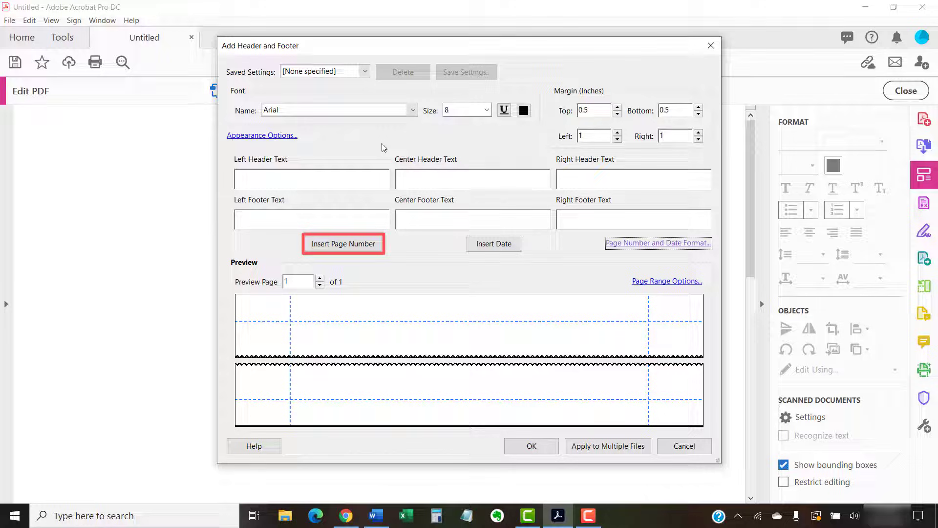
Step: Insert the <<1>> page number field into the centre header at font size 11
{"action": "left_click", "coordinate": [362, 247]}
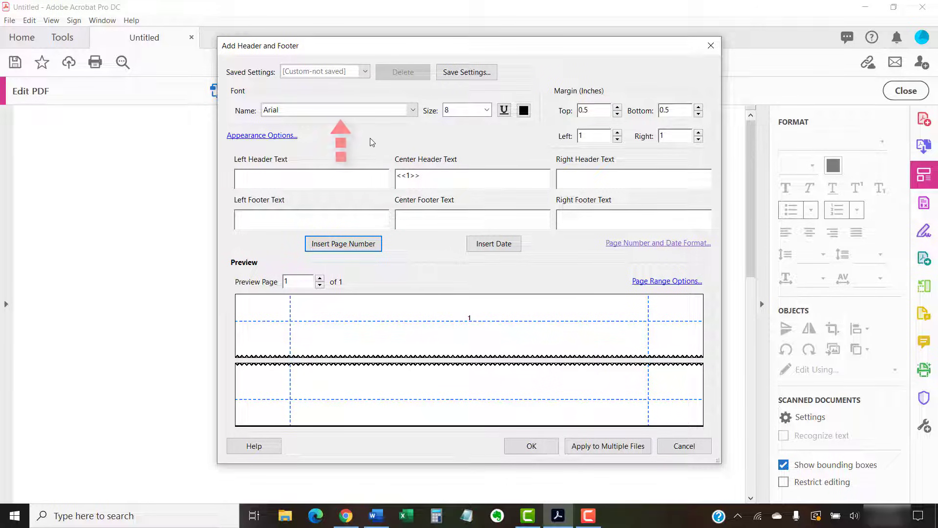
{"action": "left_click", "coordinate": [488, 111]}
{"action": "scroll", "coordinate": [470, 142], "scroll_direction": "up", "scroll_amount": 2}
{"action": "left_click", "coordinate": [455, 157]}
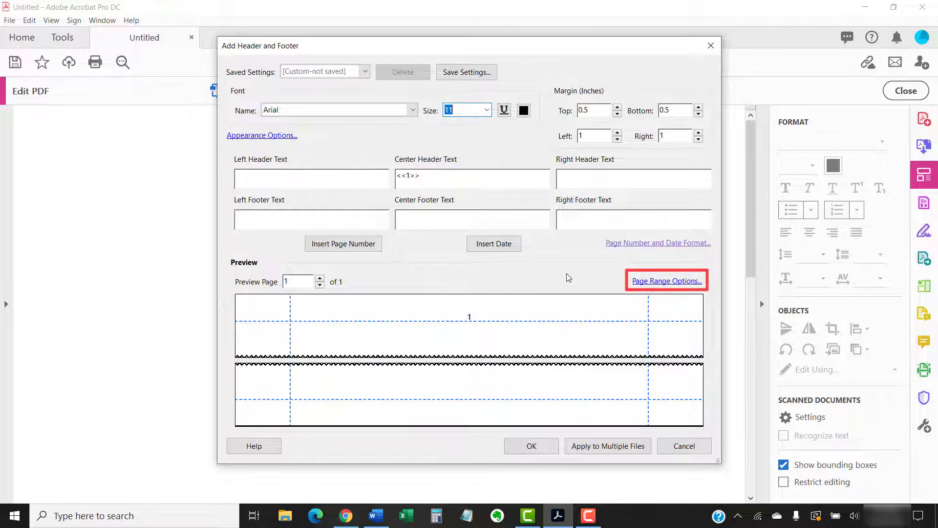
Step: Keep the page range as All Pages with subset 'All pages in range' and apply the header
{"action": "left_click", "coordinate": [637, 282]}
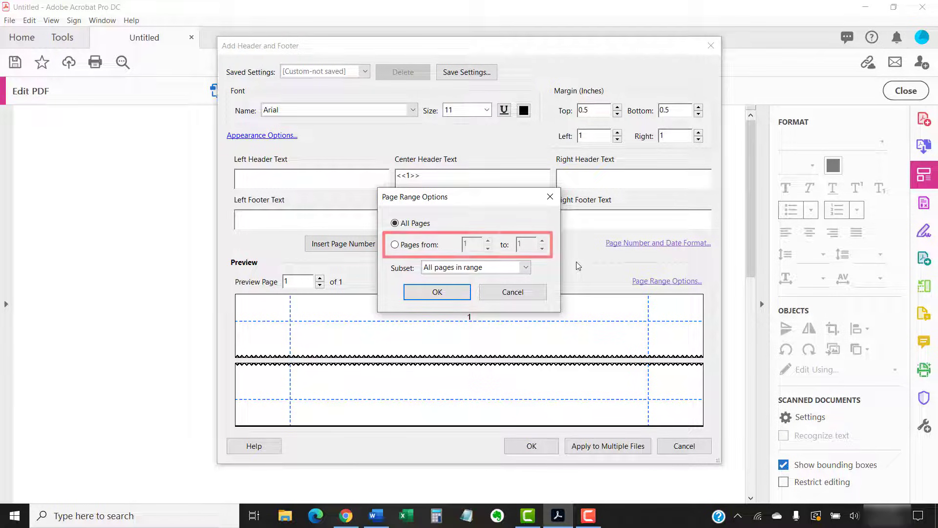
{"action": "left_click", "coordinate": [526, 270]}
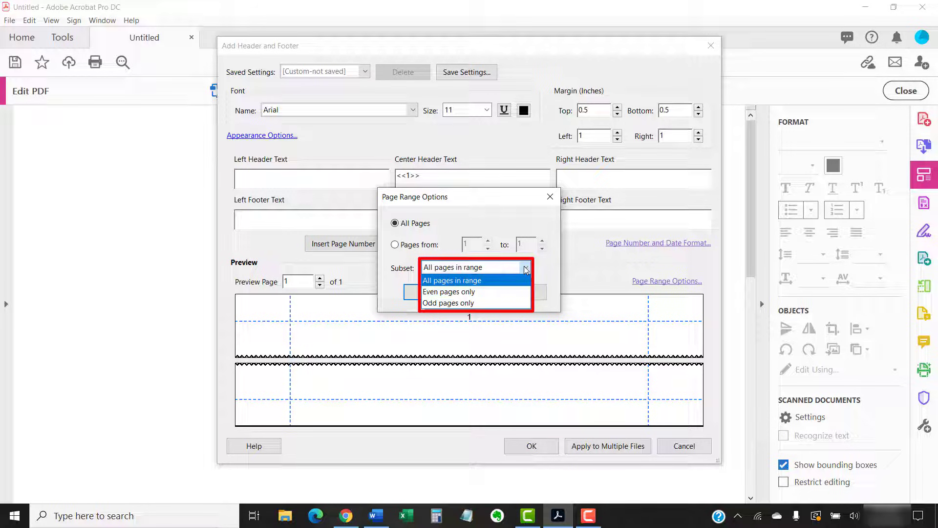
{"action": "left_click", "coordinate": [525, 270]}
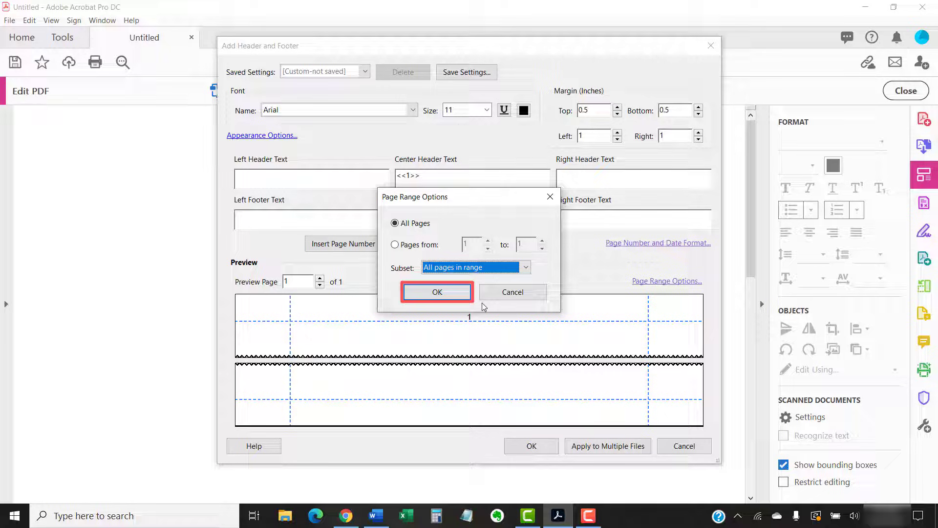
{"action": "left_click", "coordinate": [442, 294]}
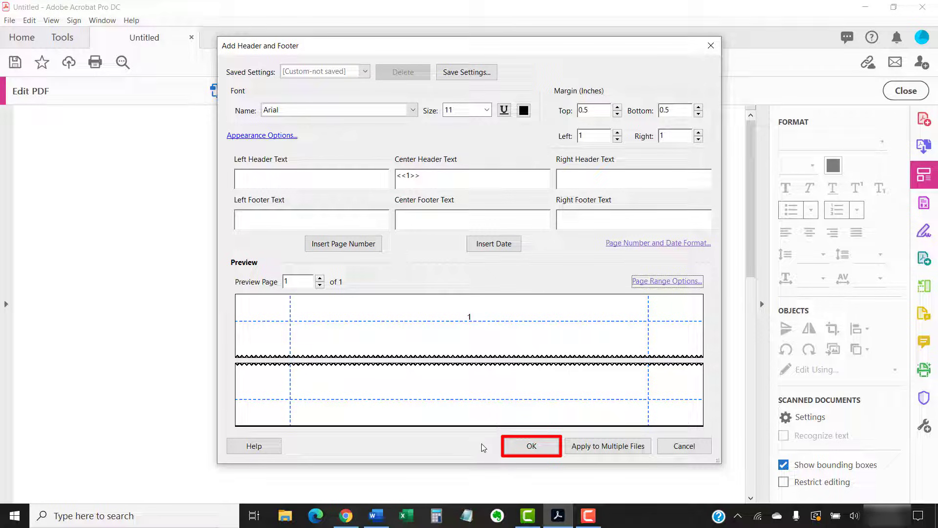
{"action": "left_click", "coordinate": [515, 447]}
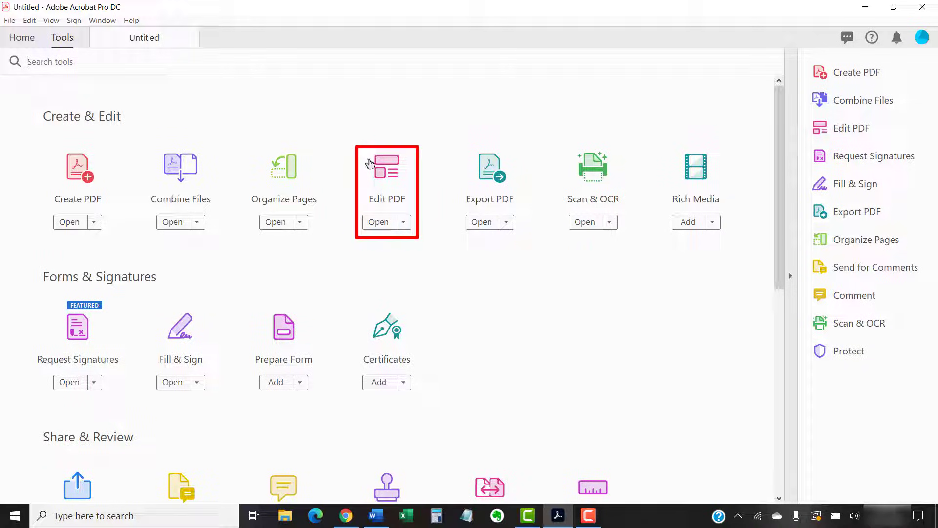
Step: Update the existing header and footer so page 2 gets its number 2
{"action": "left_click", "coordinate": [384, 175]}
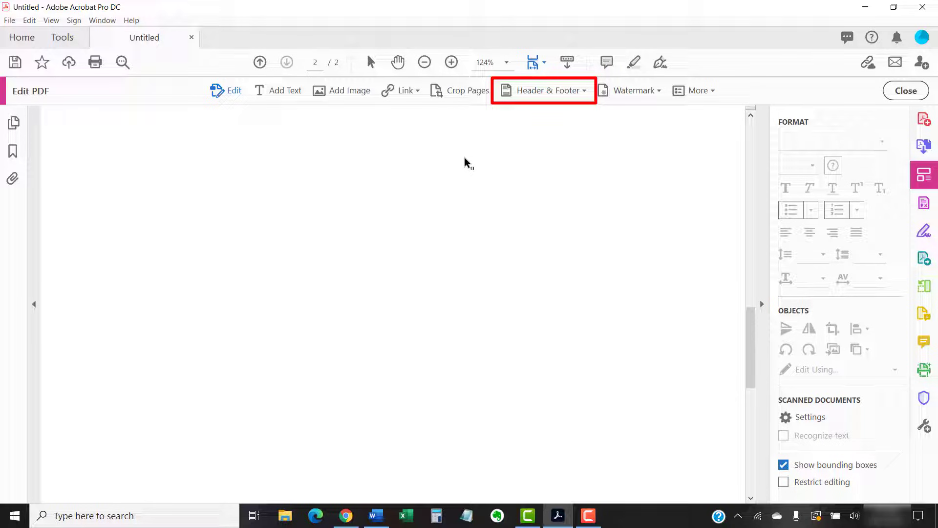
{"action": "left_click", "coordinate": [522, 94]}
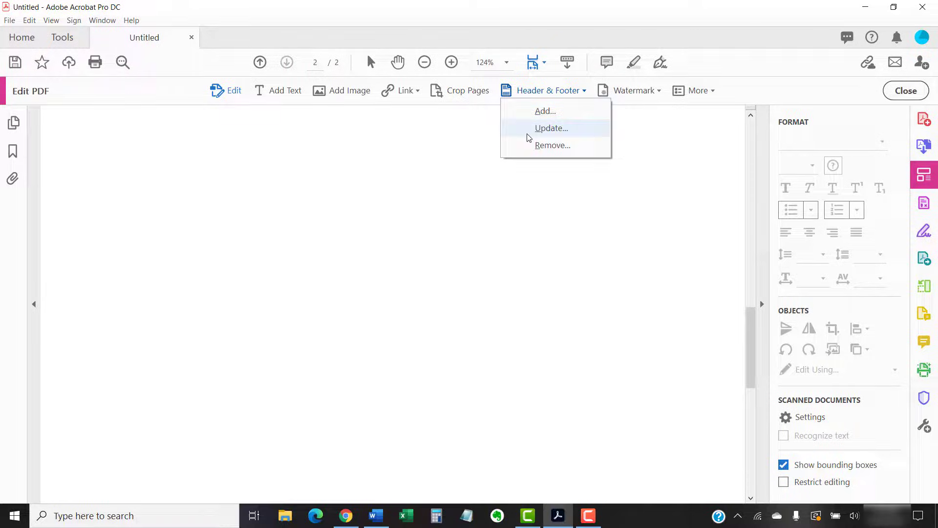
{"action": "left_click", "coordinate": [507, 129]}
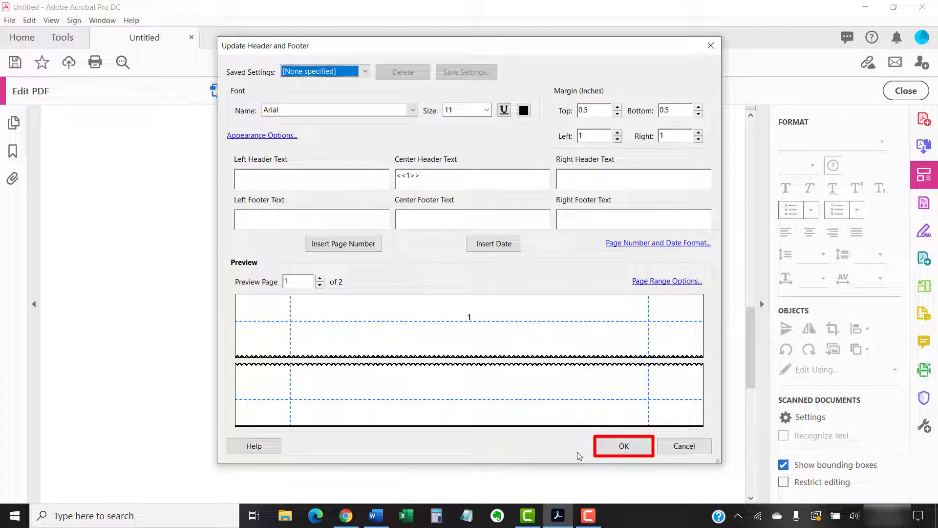
{"action": "left_click", "coordinate": [622, 449]}
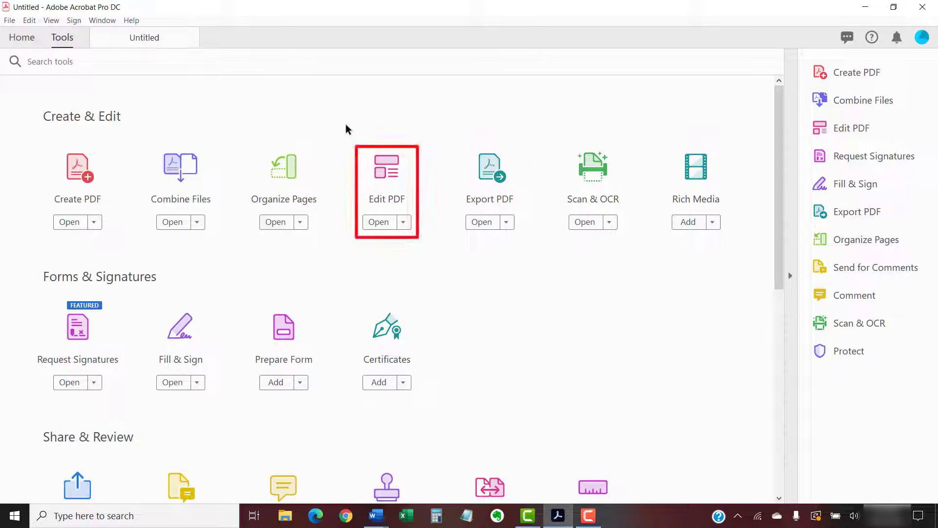
Step: Reopen the Edit PDF tools and the Header & Footer dropdown
{"action": "left_click", "coordinate": [377, 172]}
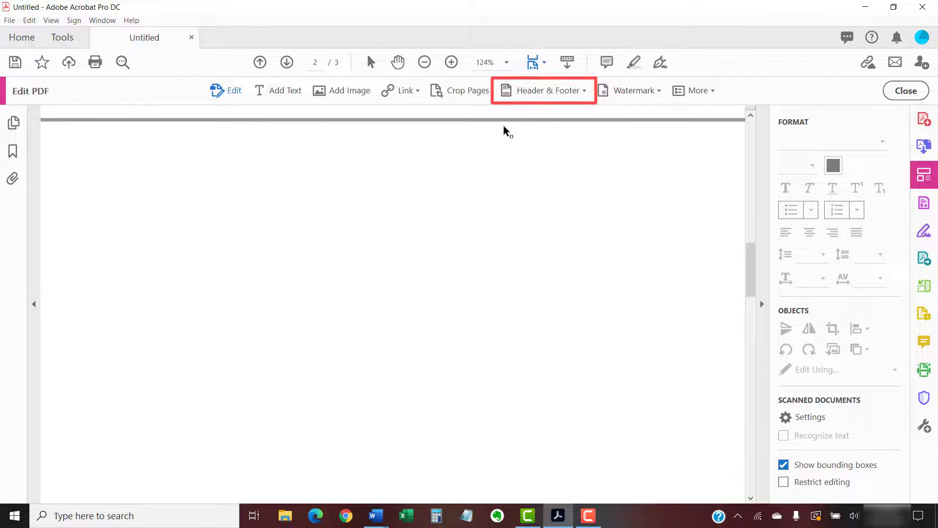
{"action": "left_click", "coordinate": [528, 93]}
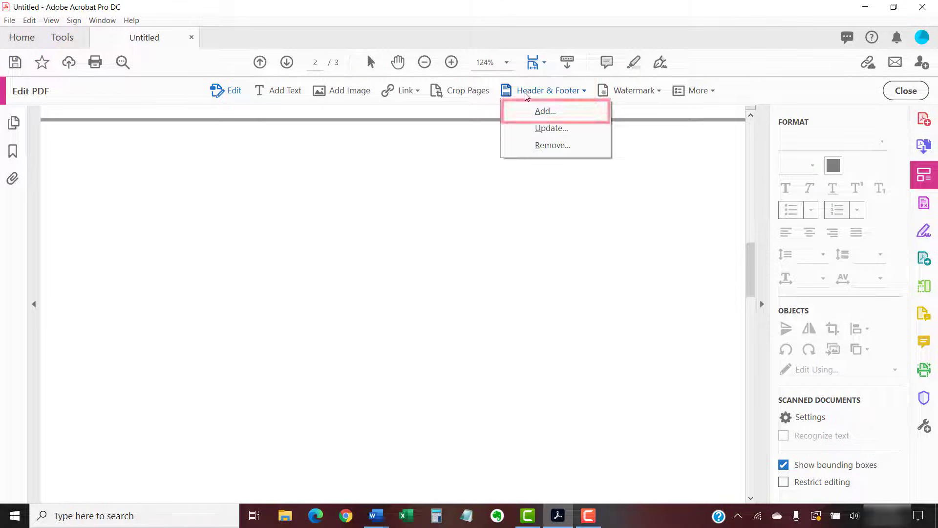
Step: Add a page number in the left header, limited to even pages only
{"action": "left_click", "coordinate": [543, 113]}
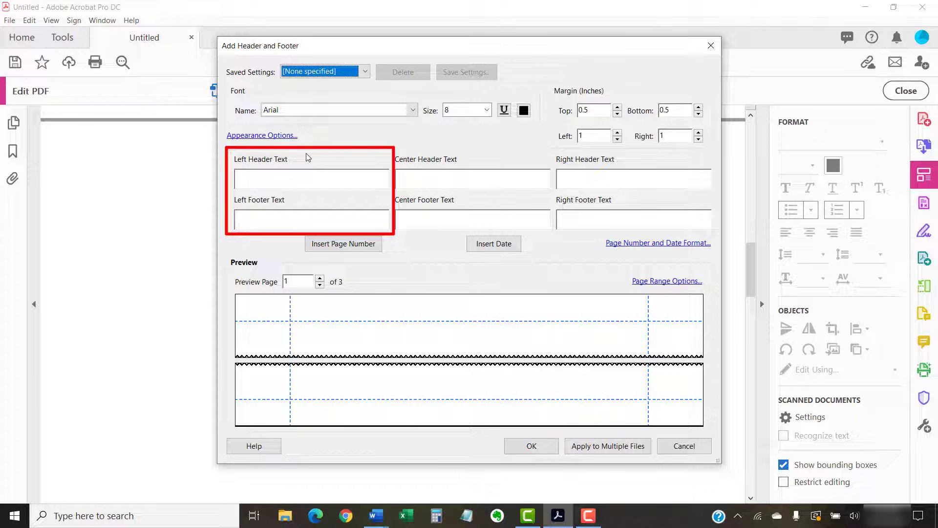
{"action": "left_click", "coordinate": [281, 178]}
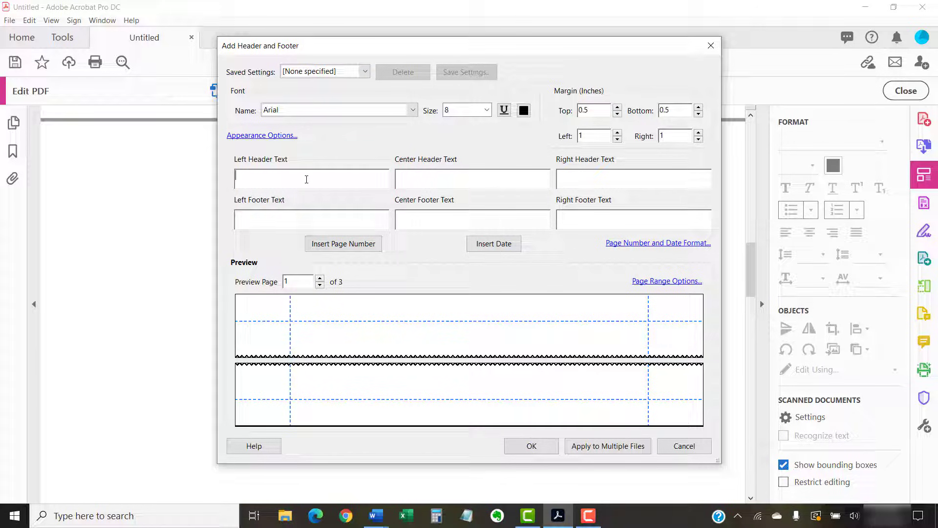
{"action": "left_click", "coordinate": [336, 244]}
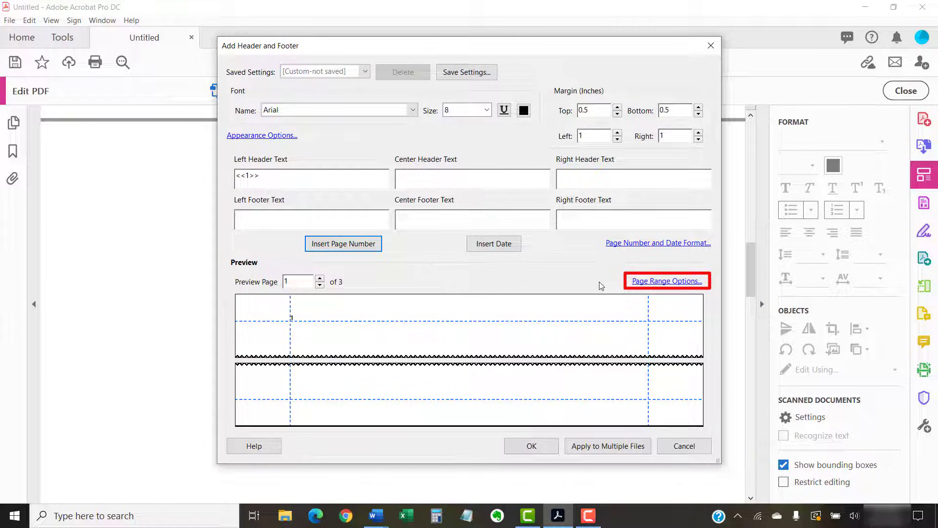
{"action": "left_click", "coordinate": [642, 282]}
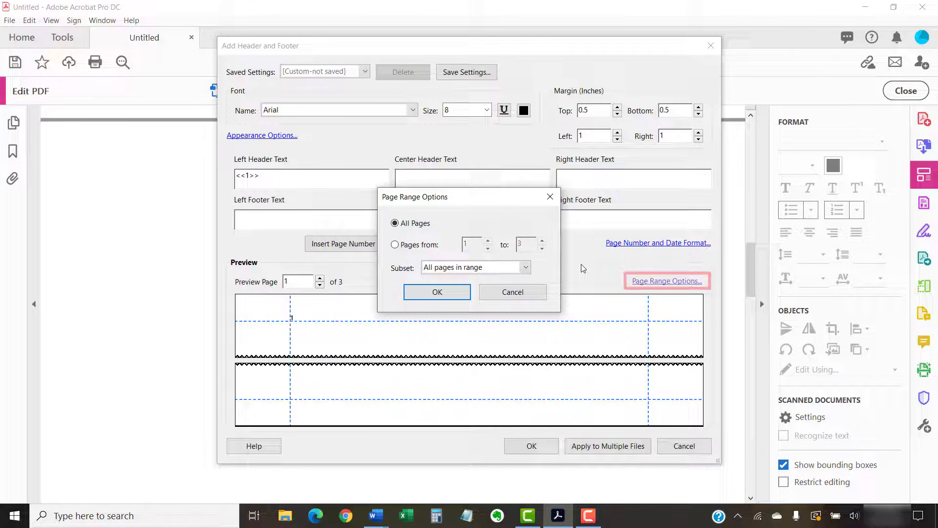
{"action": "left_click", "coordinate": [524, 268]}
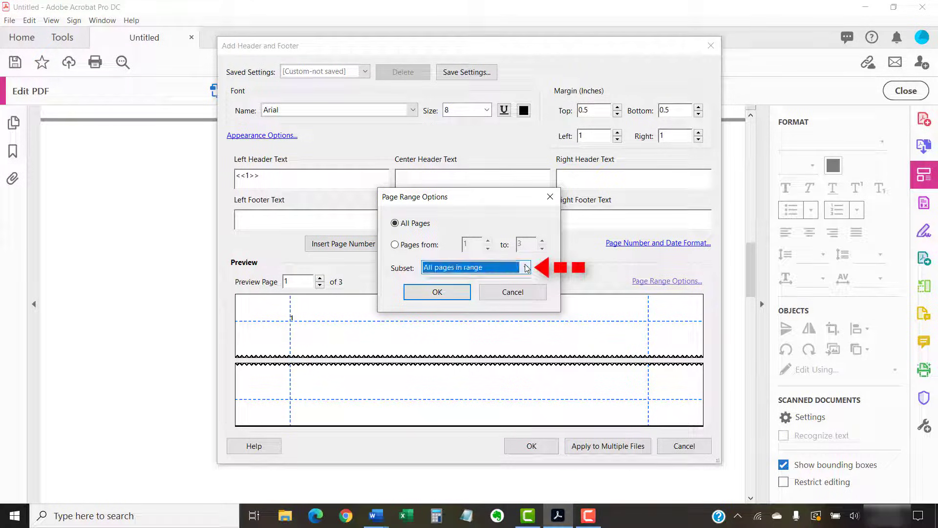
{"action": "left_click", "coordinate": [490, 291]}
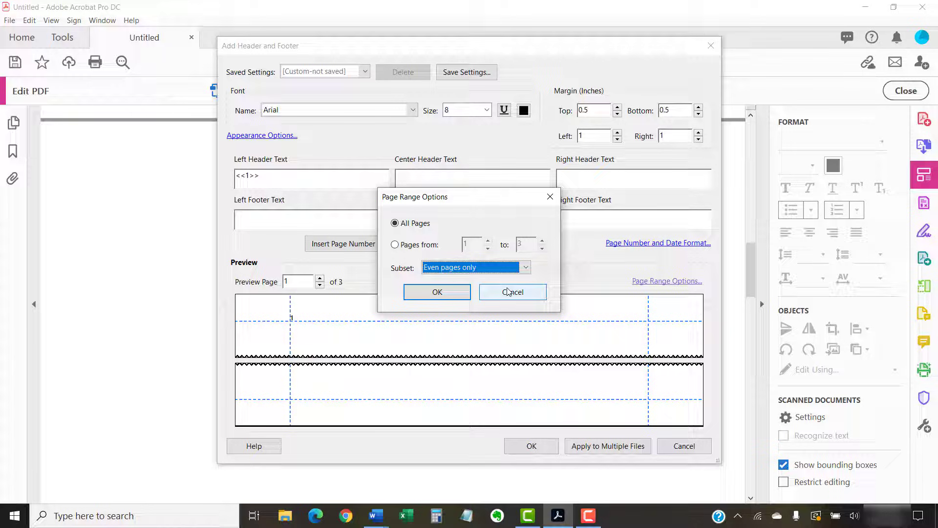
{"action": "left_click", "coordinate": [454, 292]}
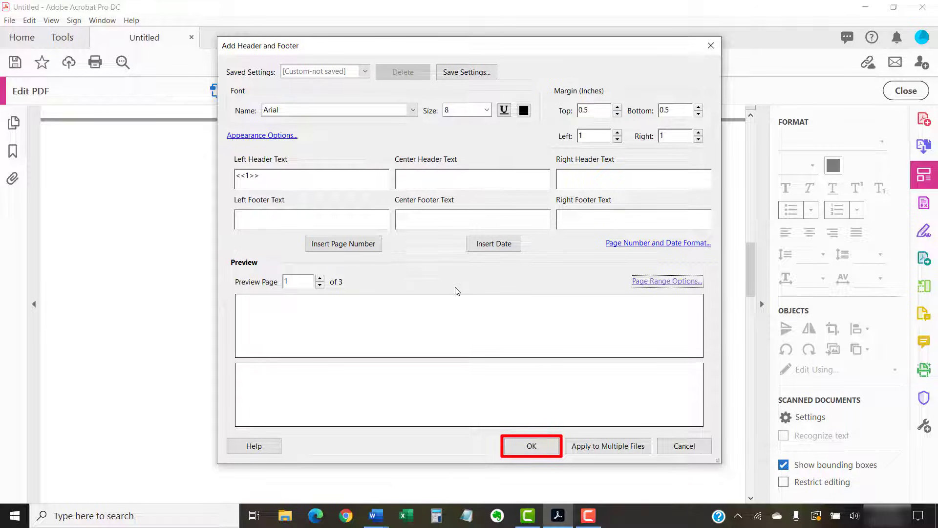
{"action": "left_click", "coordinate": [531, 445]}
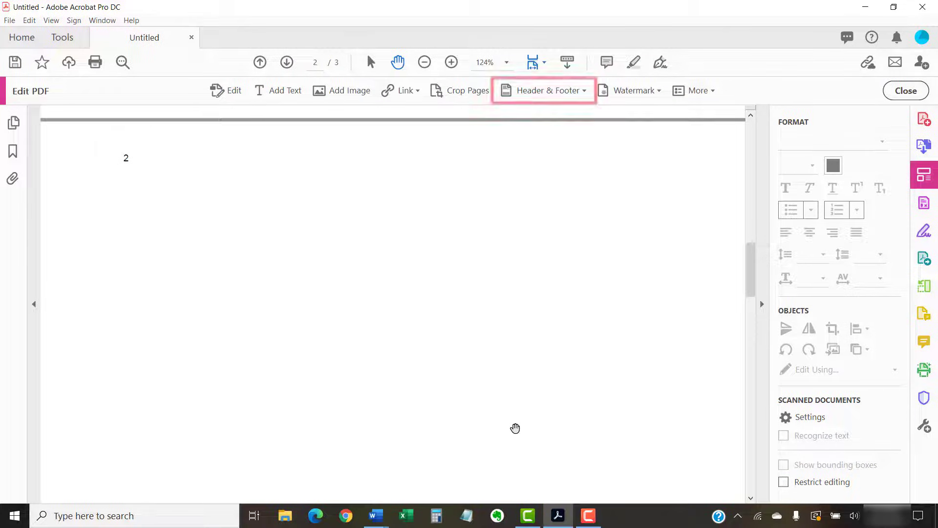
Step: Choose Add New to keep the existing header and open a fresh header dialog
{"action": "left_click", "coordinate": [519, 91]}
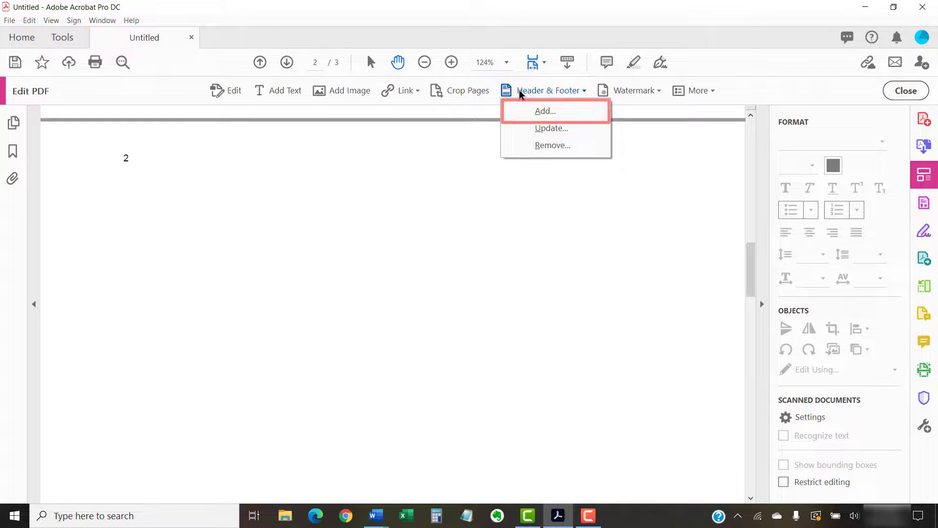
{"action": "left_click", "coordinate": [529, 115]}
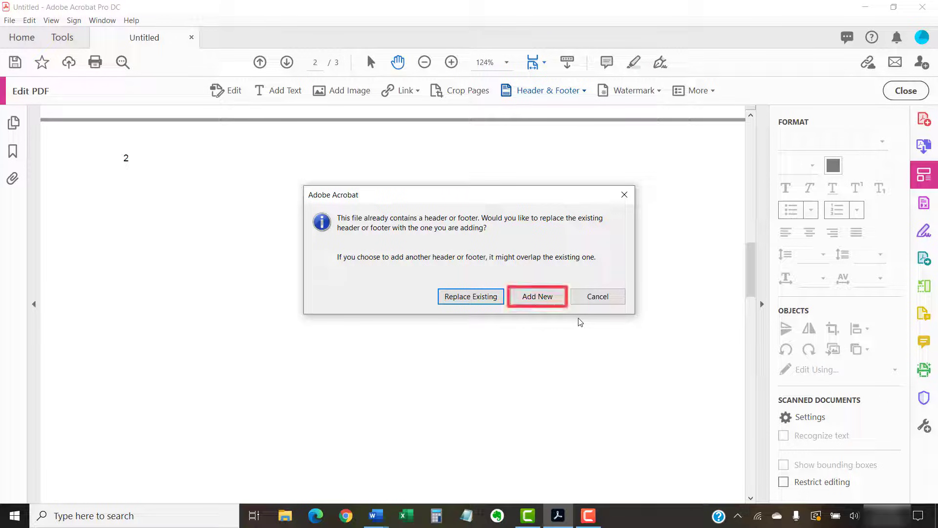
{"action": "left_click", "coordinate": [549, 300]}
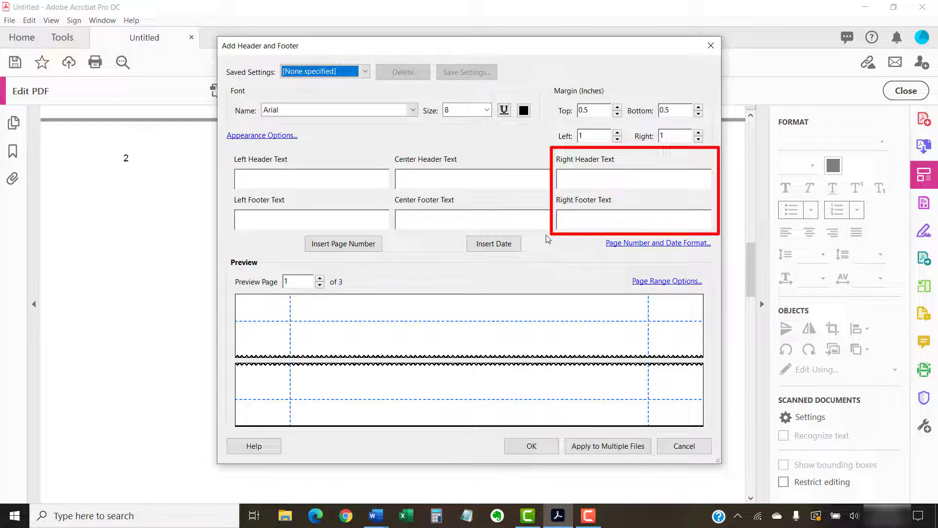
Step: Add a page number in the right header, limited to odd pages only
{"action": "left_click", "coordinate": [579, 188]}
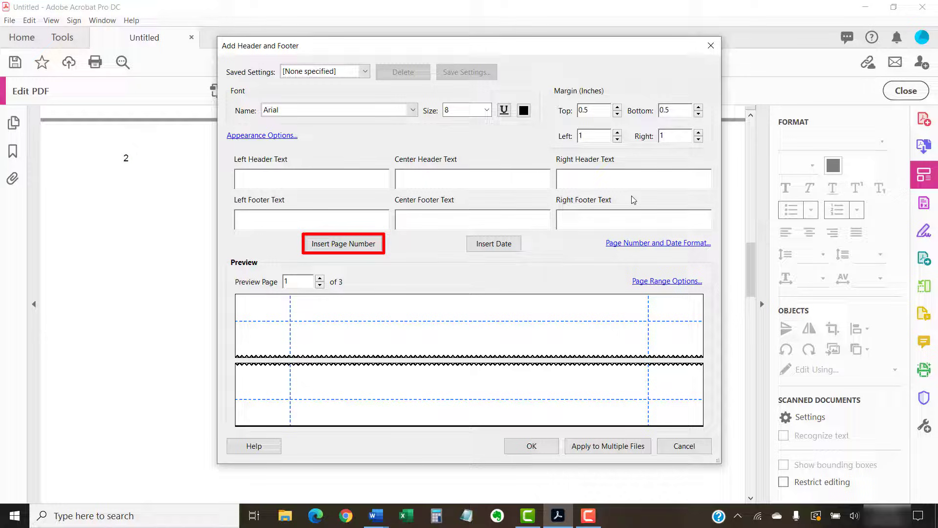
{"action": "left_click", "coordinate": [369, 246]}
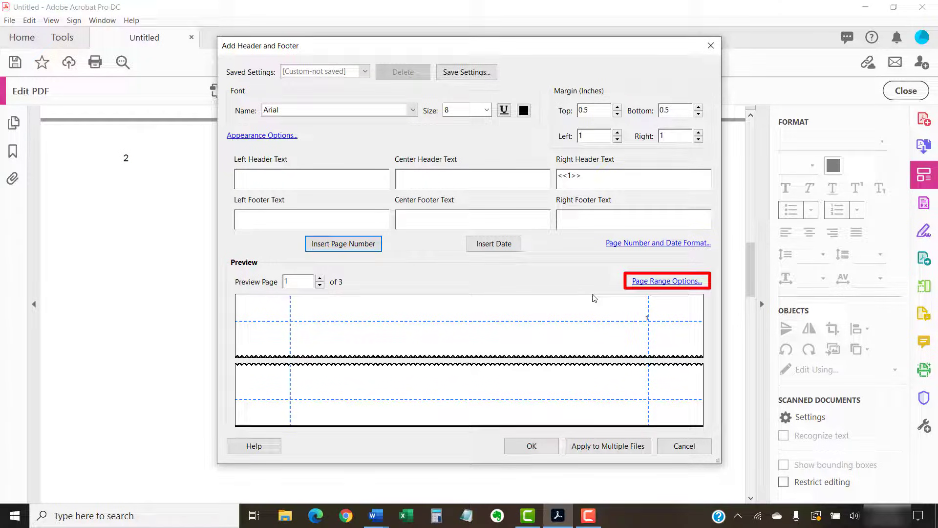
{"action": "left_click", "coordinate": [639, 281]}
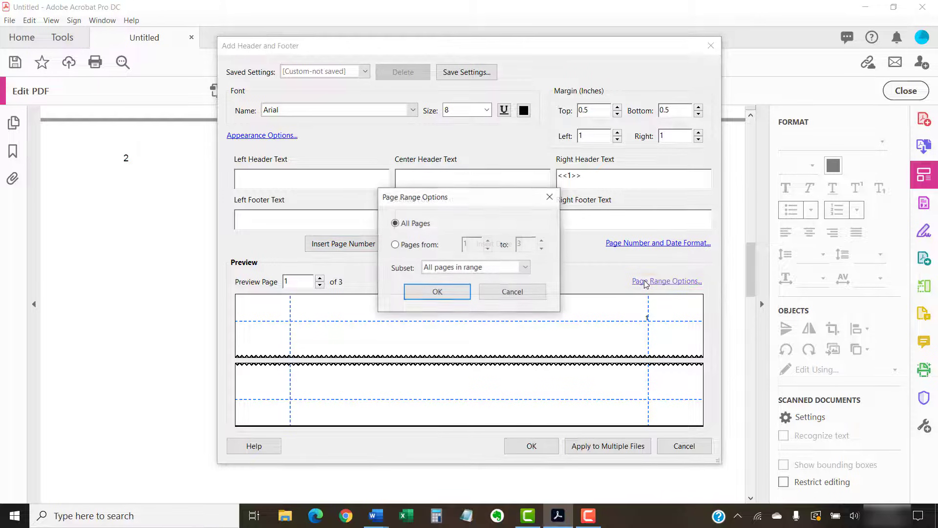
{"action": "left_click", "coordinate": [527, 269]}
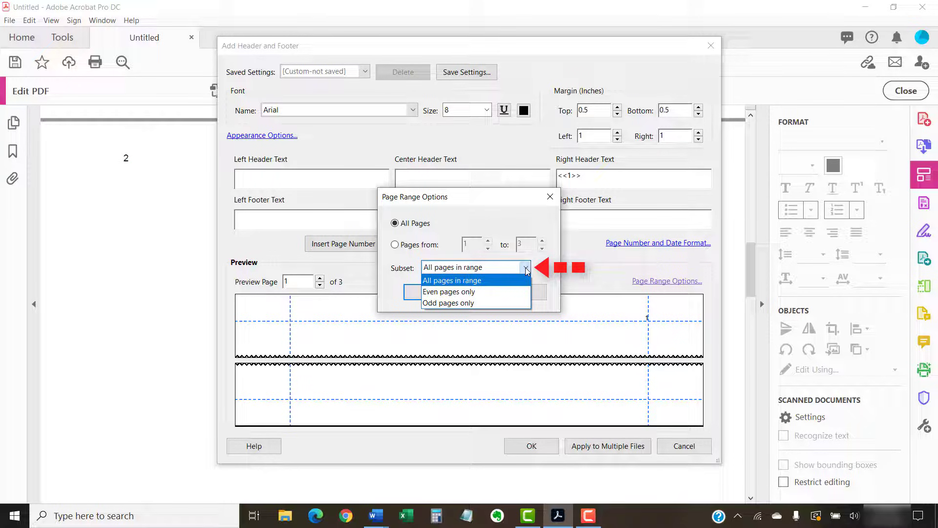
{"action": "left_click", "coordinate": [508, 303]}
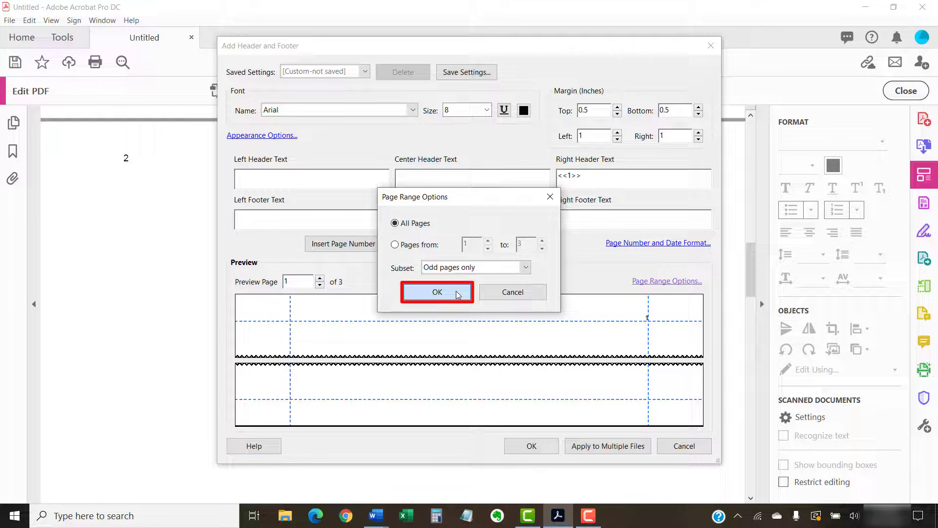
{"action": "left_click", "coordinate": [457, 294]}
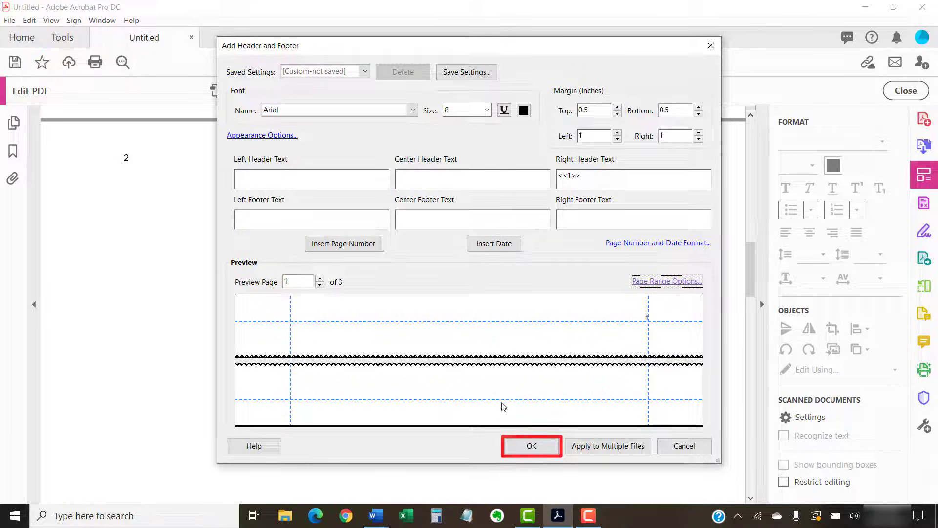
{"action": "left_click", "coordinate": [540, 449]}
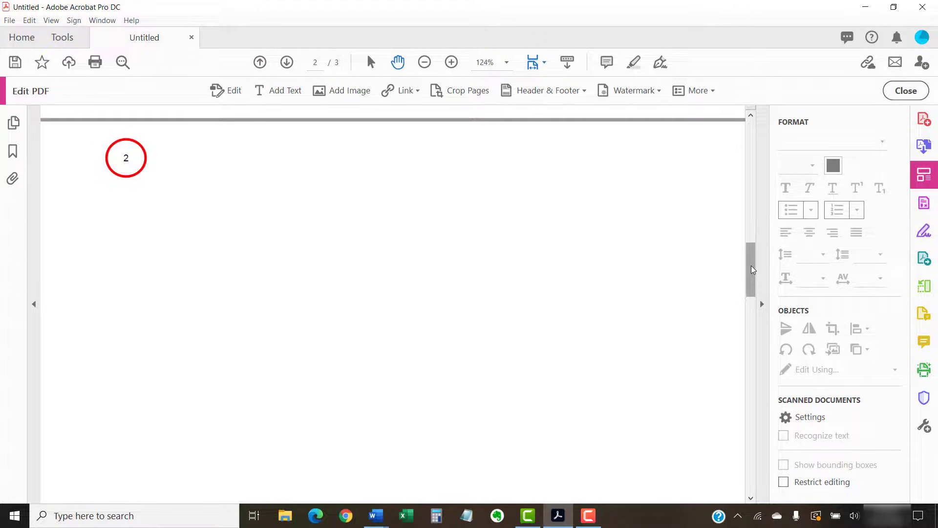
Step: Scroll down to page 3 to confirm 3 appears at its top right
{"action": "left_click_drag", "start_coordinate": [751, 266], "coordinate": [752, 381]}
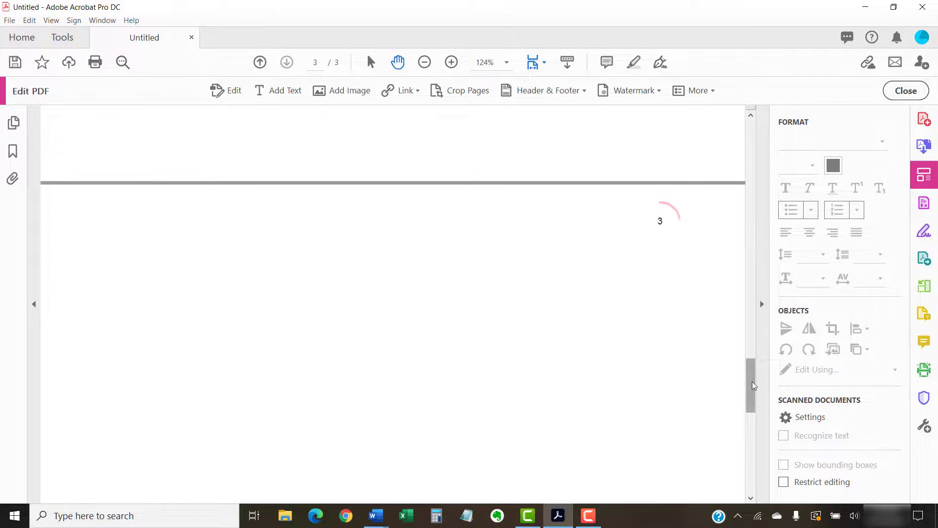